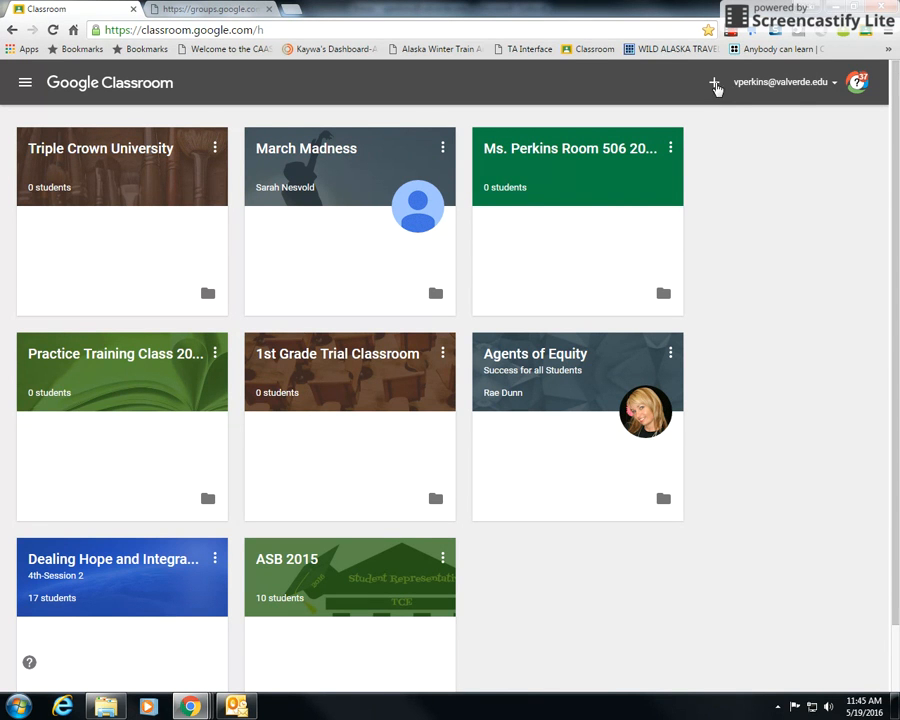
Create a new class named "TCE Training on Classroom" with no section.
{"action": "left_click", "coordinate": [714, 85]}
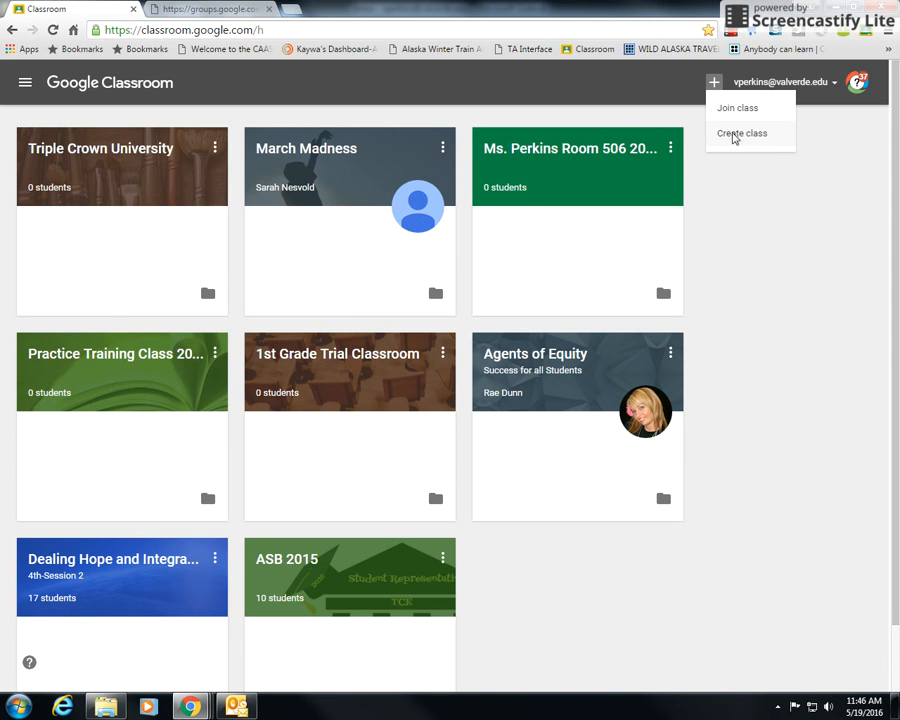
{"action": "left_click", "coordinate": [734, 138]}
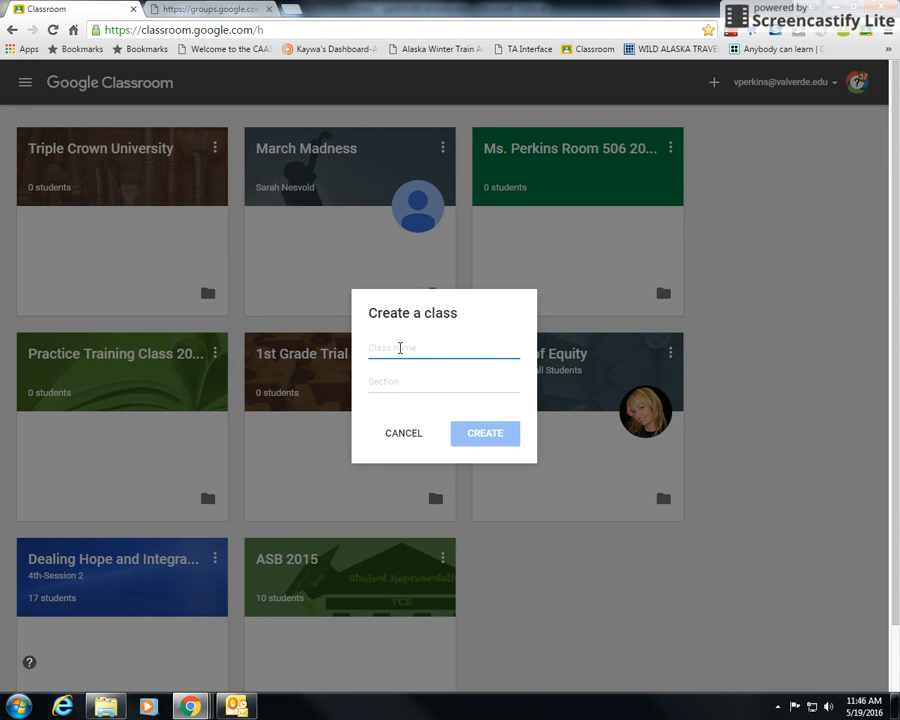
{"action": "type", "text": "TCE Training on"}
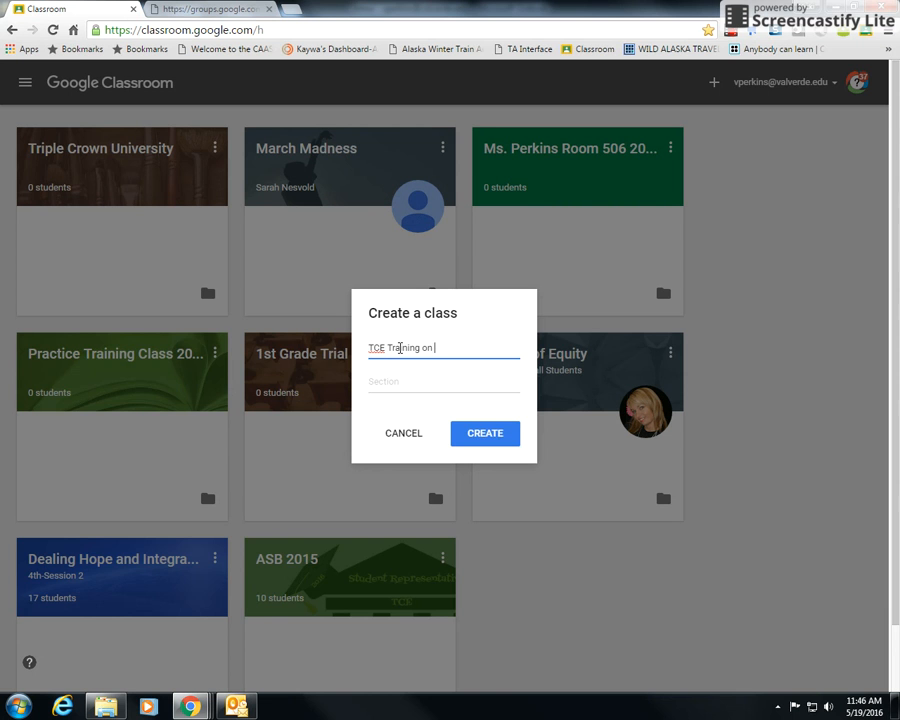
{"action": "type", "text": " Classroom"}
{"action": "left_click", "coordinate": [490, 436]}
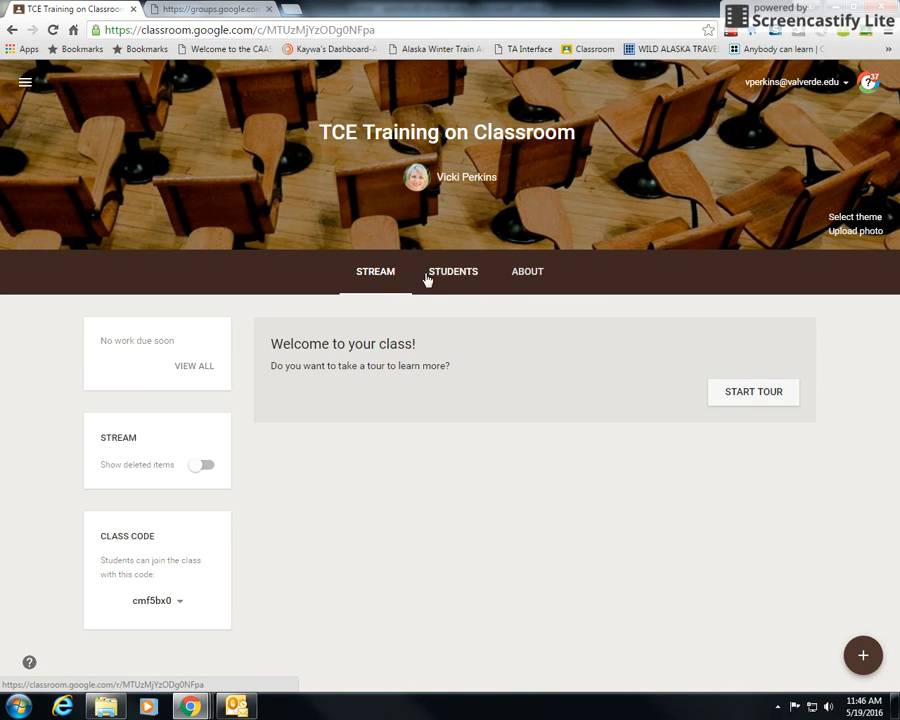
Check the new class's Students page and start an assignment in its stream titled "Math Lesson June 1".
{"action": "left_click", "coordinate": [452, 276]}
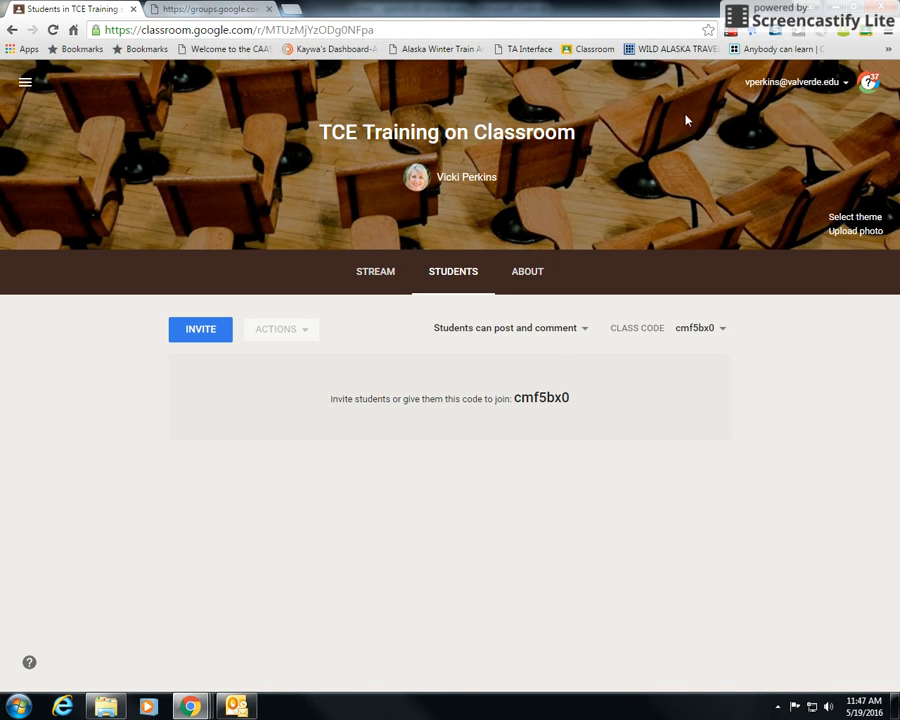
{"action": "left_click", "coordinate": [364, 279]}
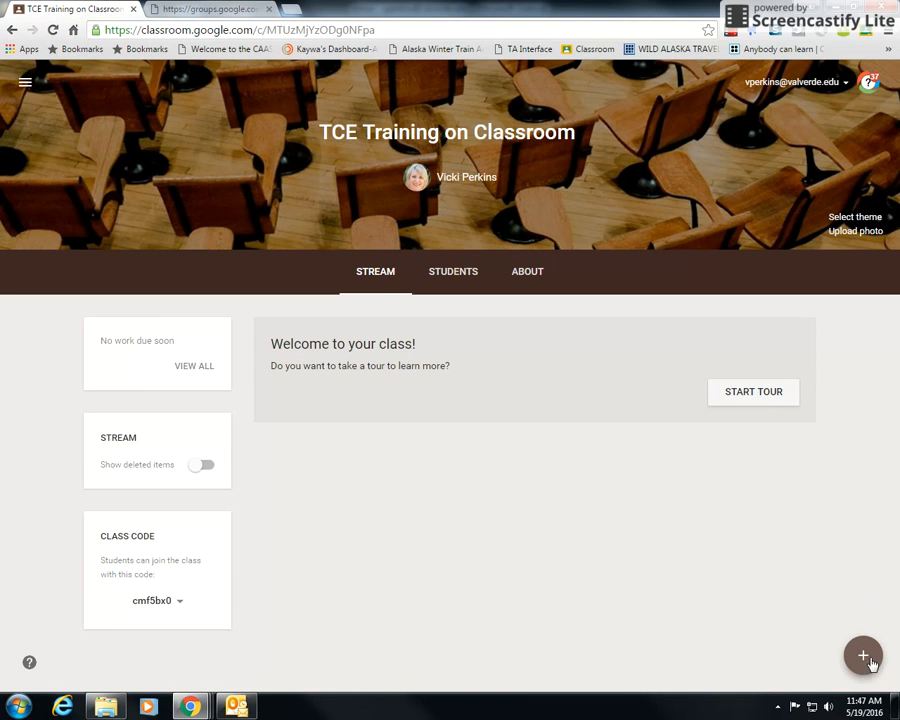
{"action": "mouse_move", "coordinate": [871, 667]}
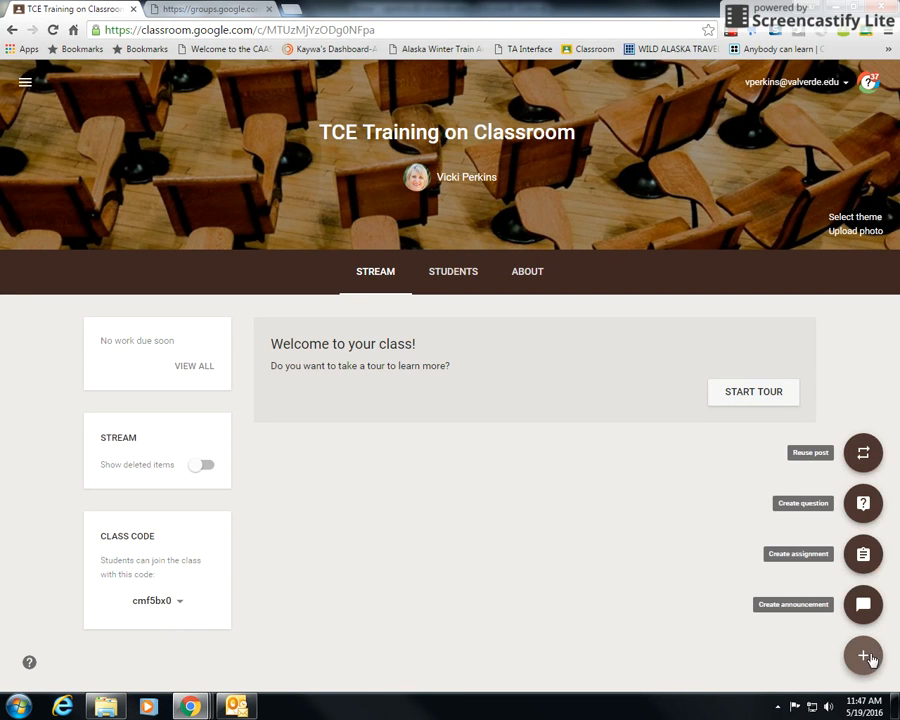
{"action": "left_click", "coordinate": [864, 556]}
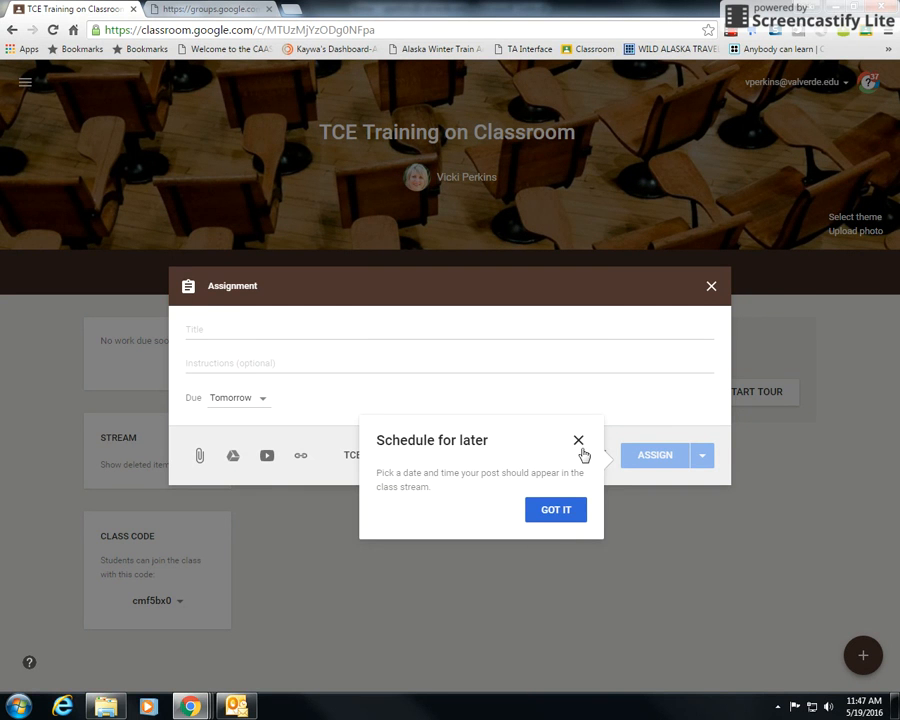
{"action": "left_click", "coordinate": [578, 441]}
{"action": "left_click", "coordinate": [231, 327]}
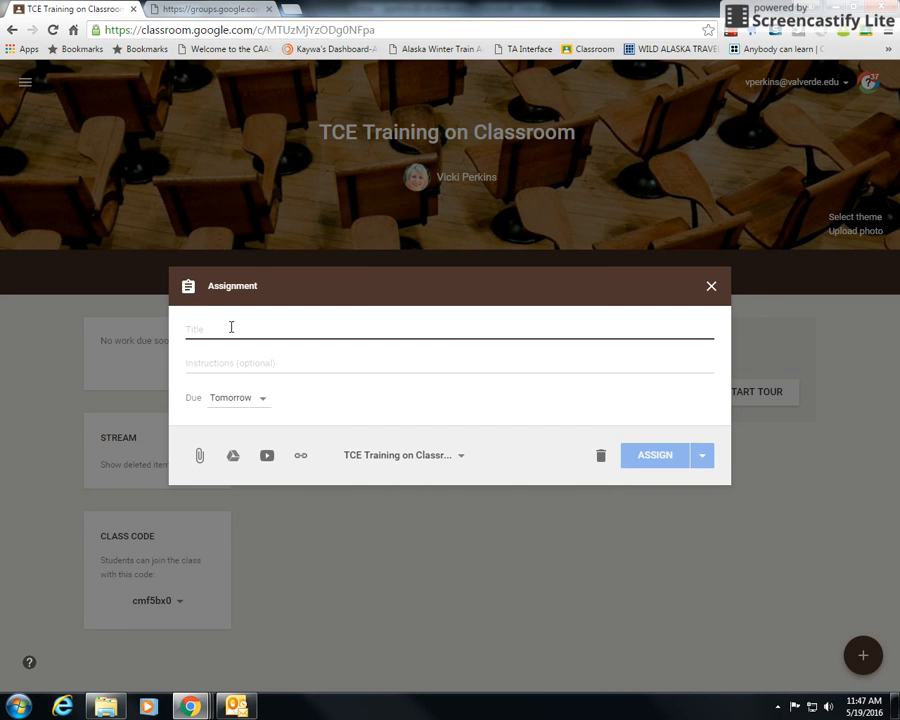
{"action": "type", "text": "Math Lesson "}
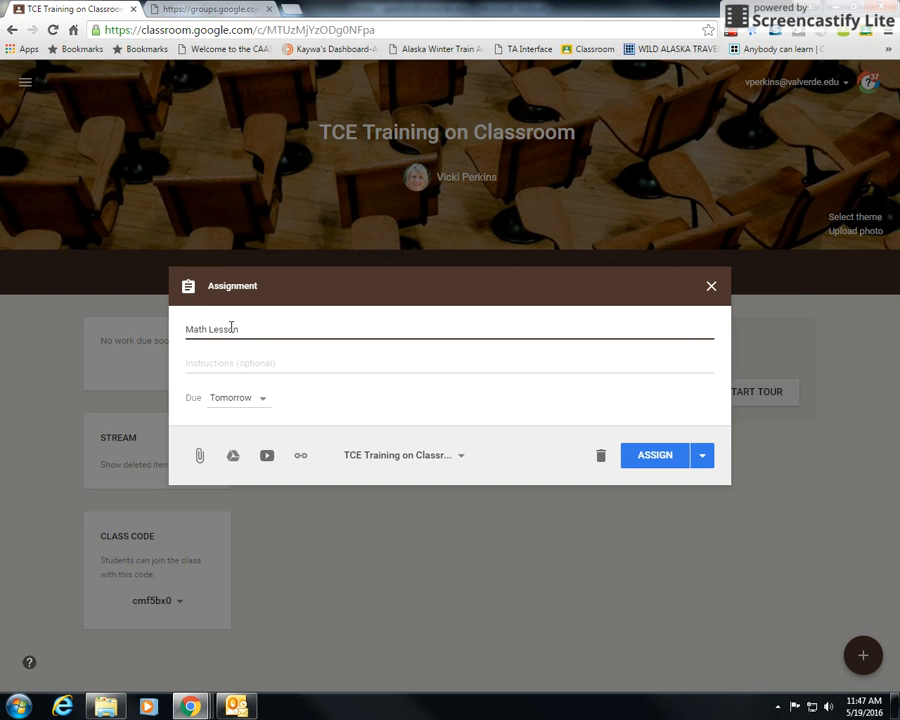
{"action": "type", "text": "June 1"}
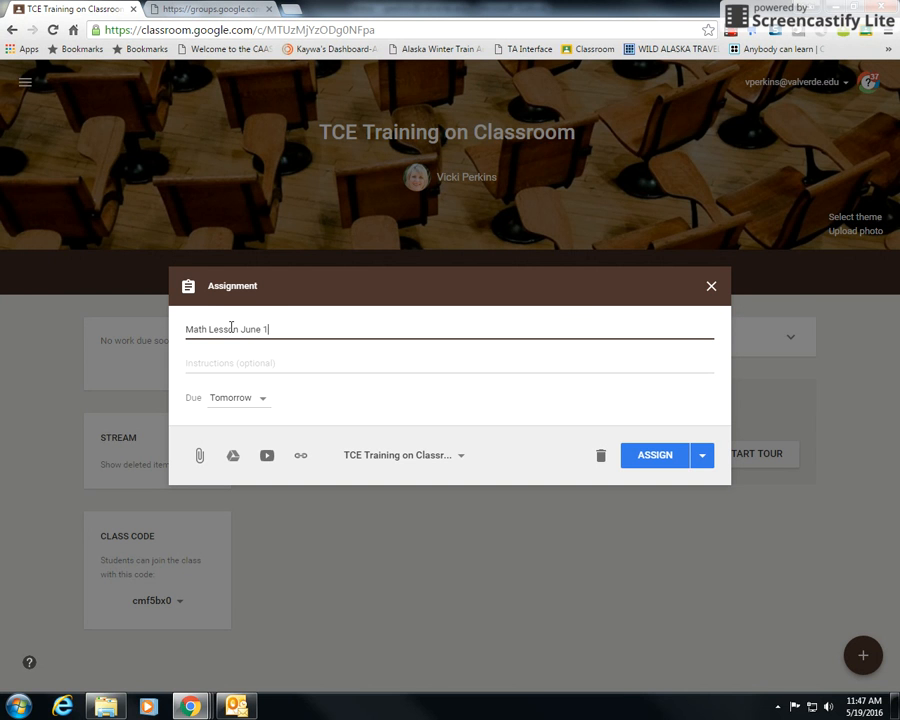
Enter the assignment instructions "Please complete this worksheet and turn in by week of June 1st".
{"action": "left_click", "coordinate": [241, 365]}
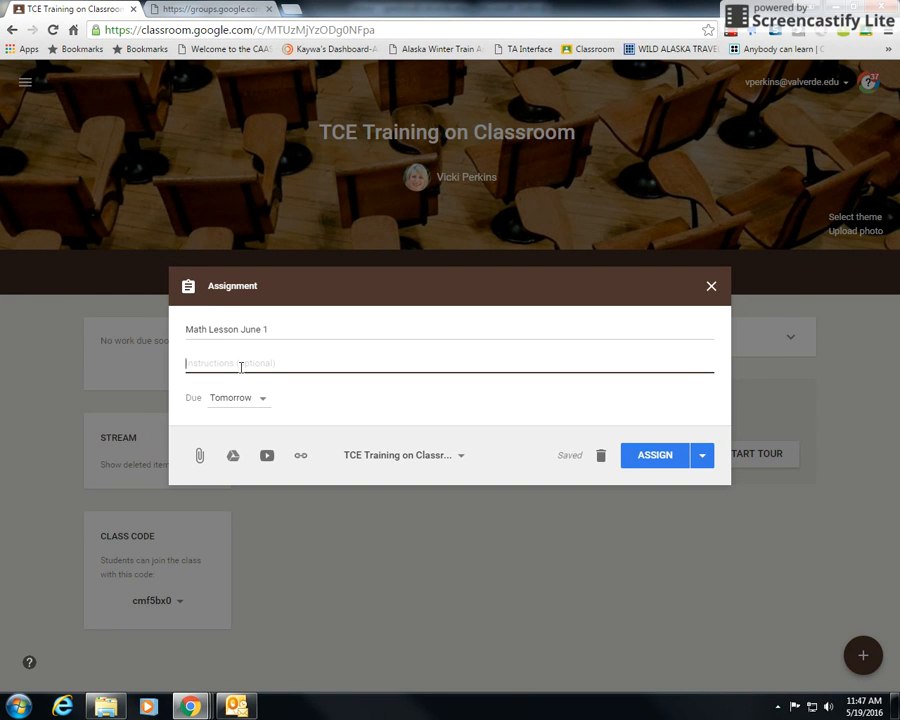
{"action": "type", "text": "Please complete this "}
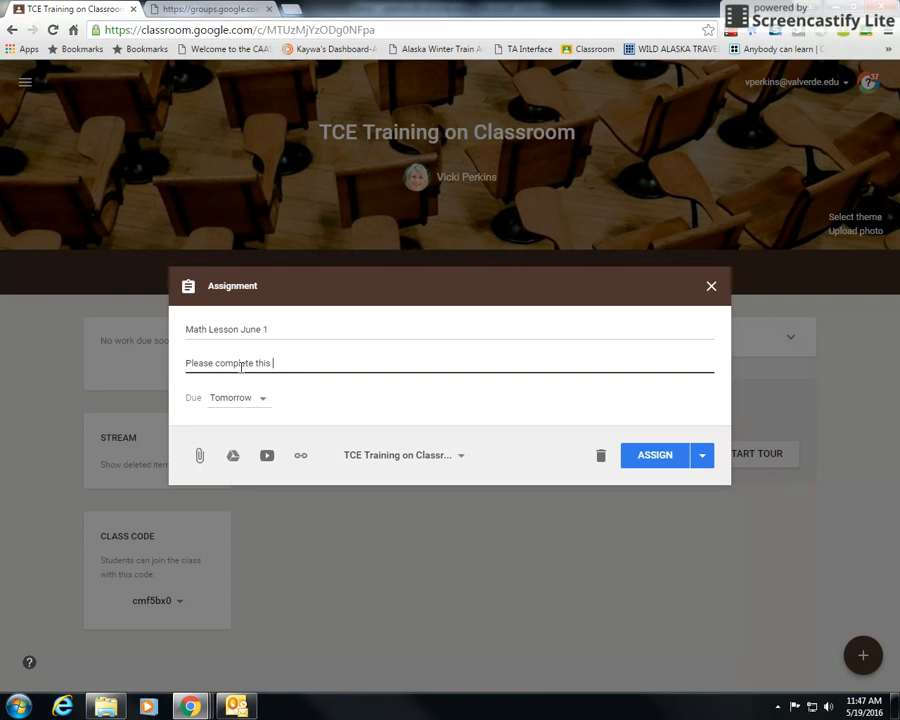
{"action": "type", "text": "worksheet and turn in by w"}
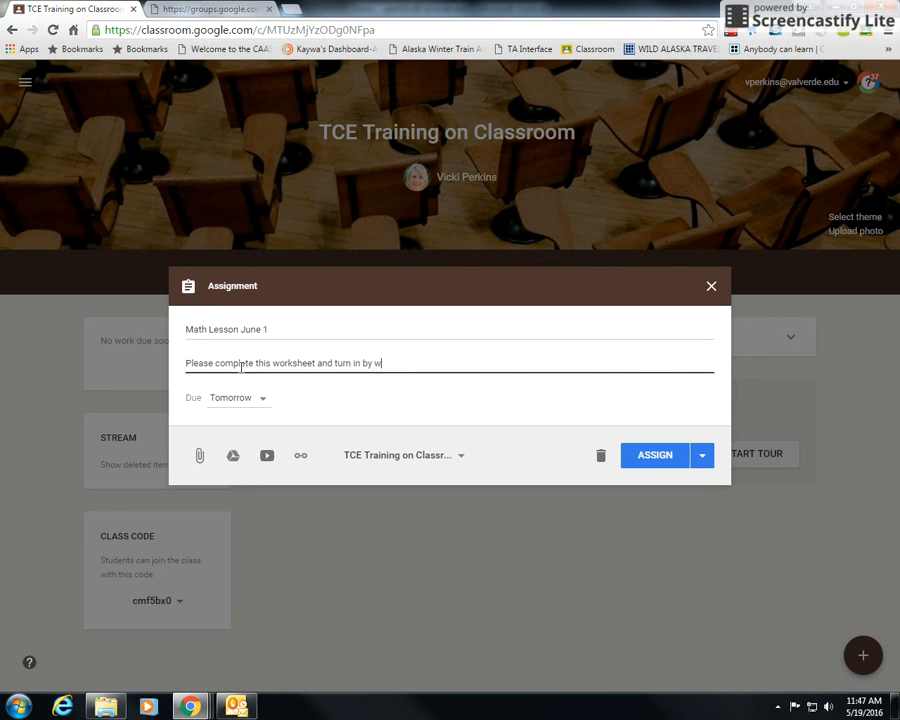
{"action": "type", "text": "eek of June 1st"}
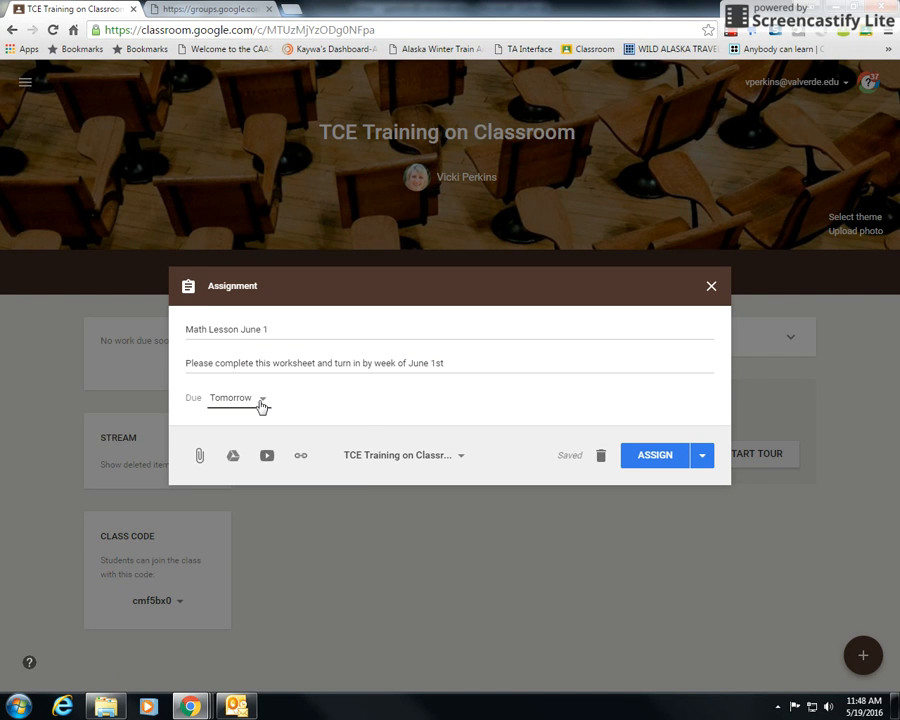
Set the assignment's due date to Jun 1, 2016, with no due time.
{"action": "left_click", "coordinate": [260, 400]}
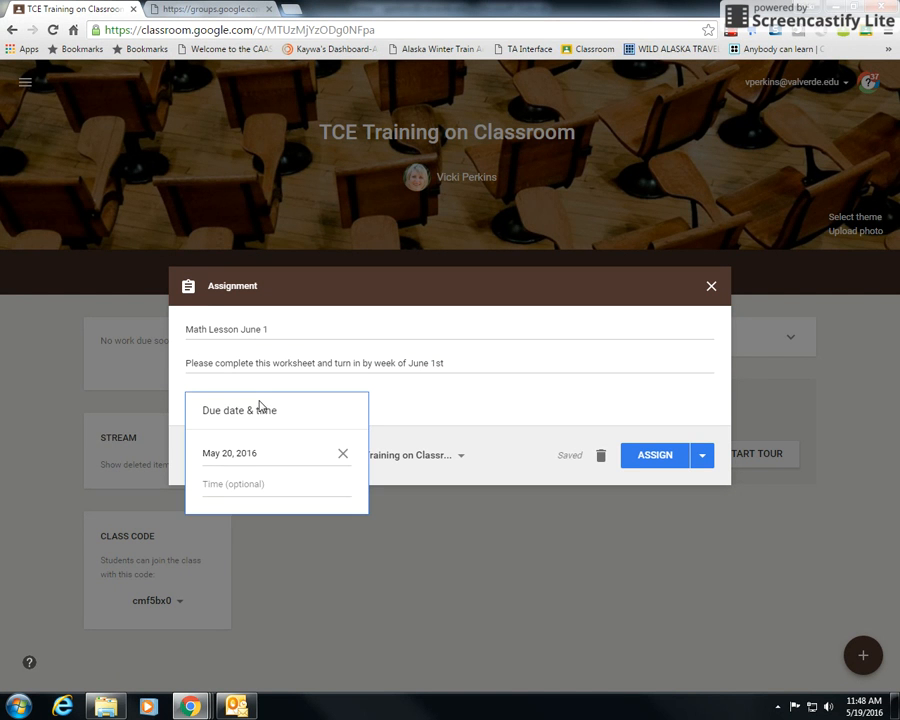
{"action": "left_click", "coordinate": [238, 458]}
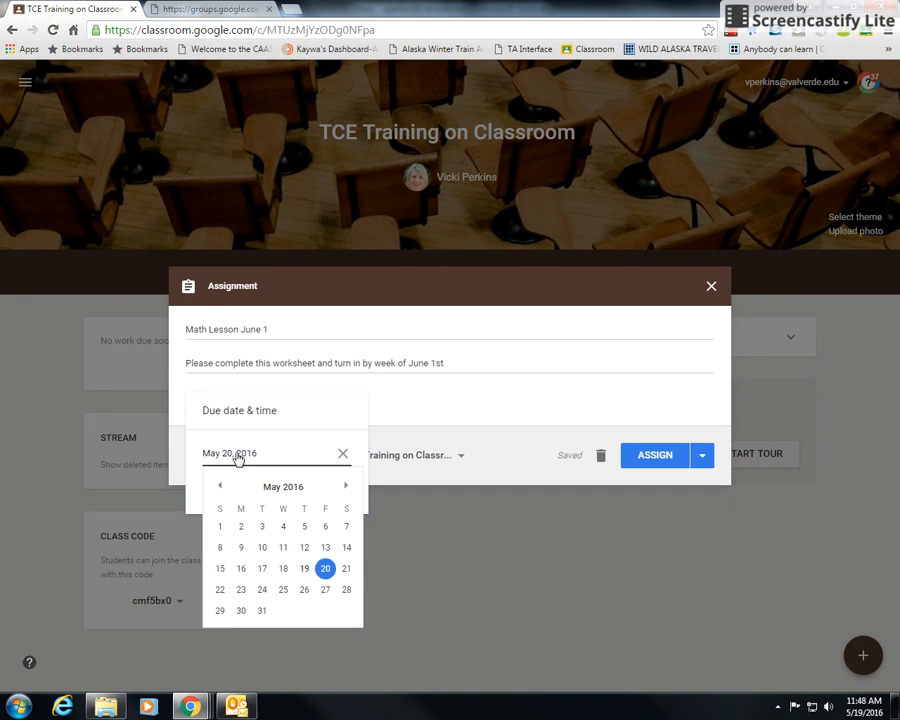
{"action": "left_click", "coordinate": [345, 486]}
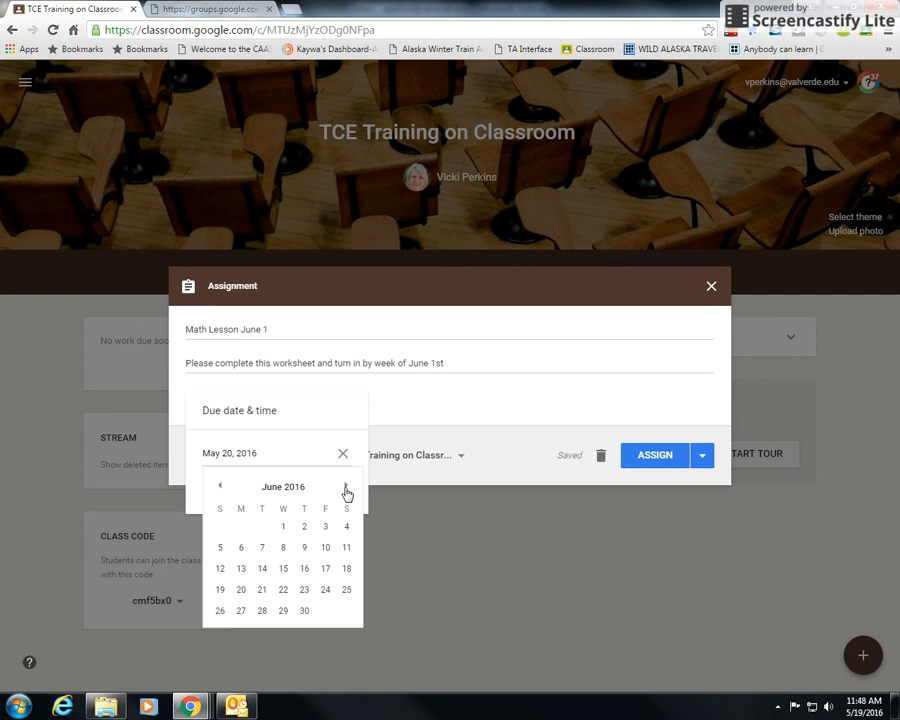
{"action": "left_click", "coordinate": [282, 530]}
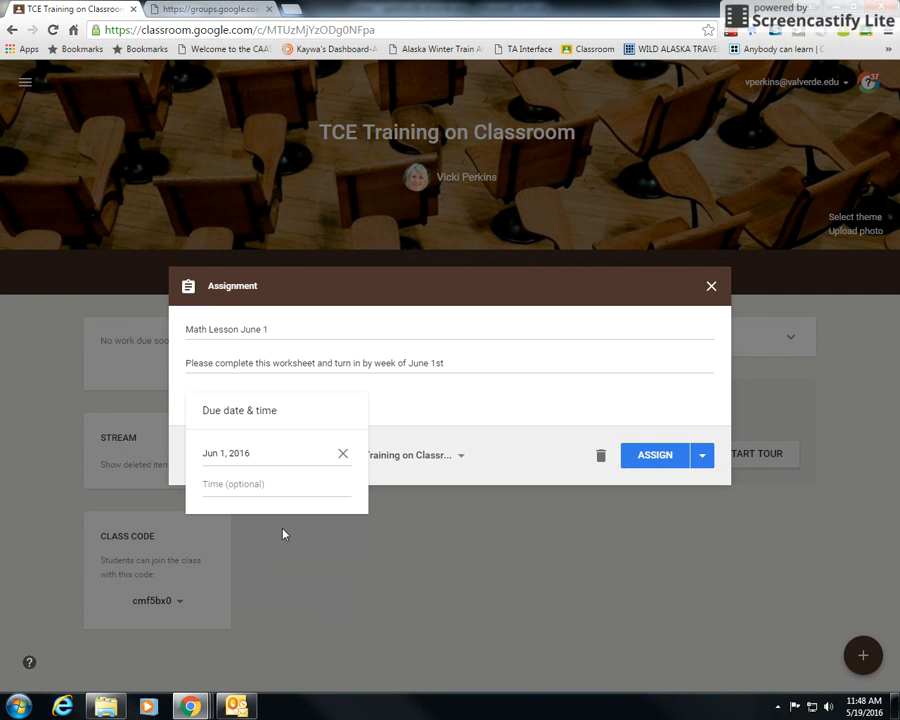
{"action": "left_click", "coordinate": [242, 487]}
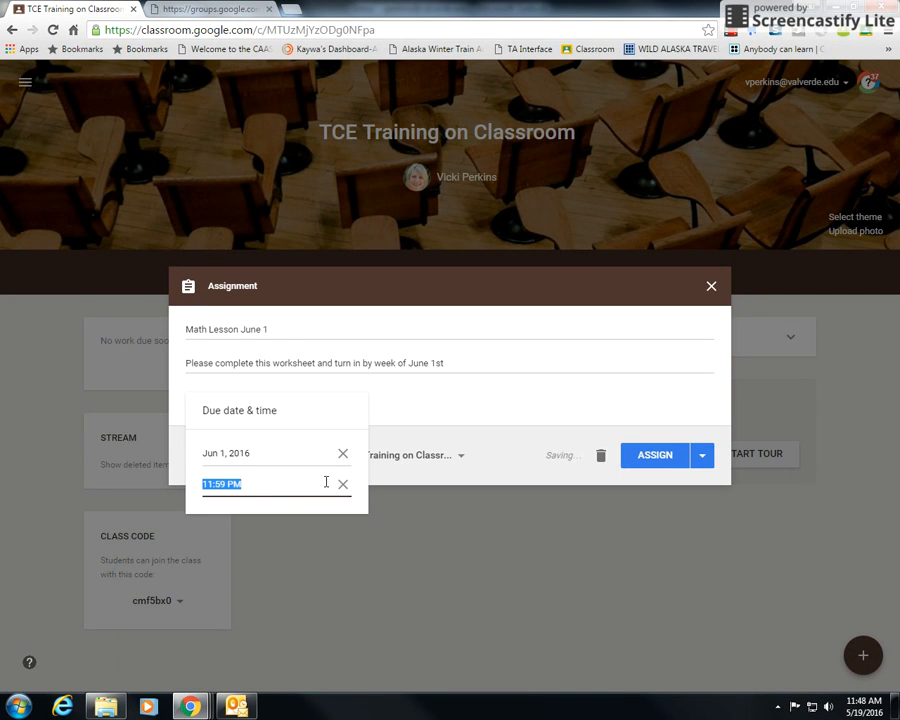
{"action": "left_click", "coordinate": [275, 483]}
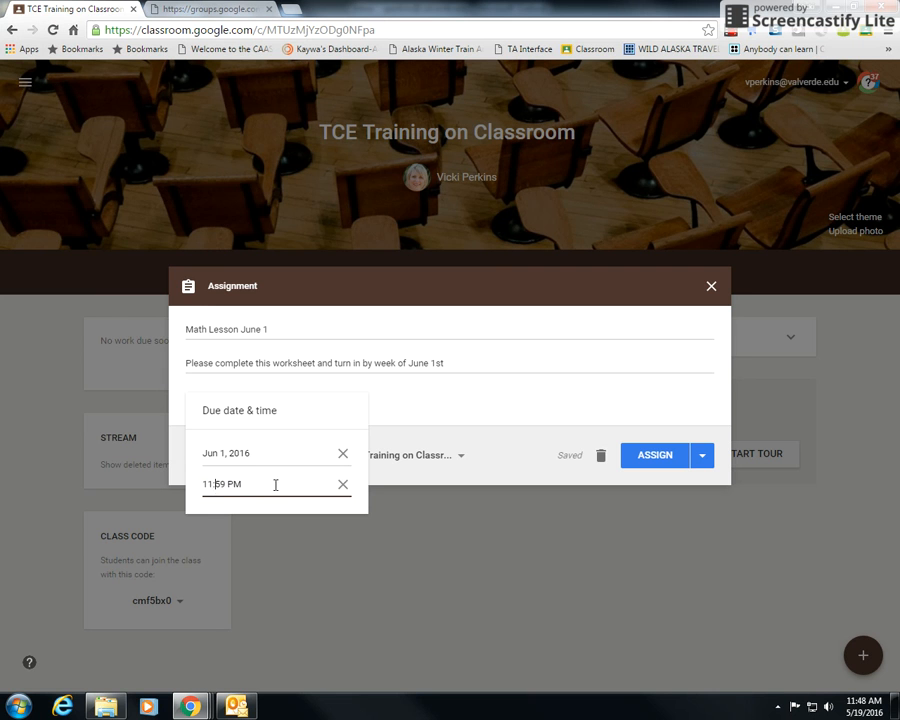
{"action": "left_click", "coordinate": [342, 487]}
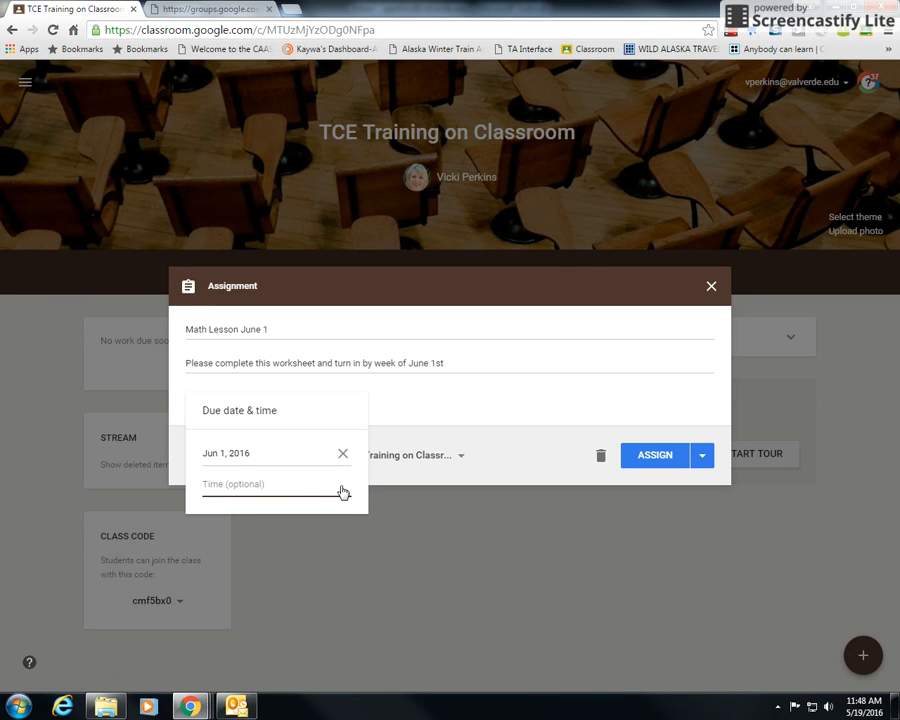
{"action": "left_click", "coordinate": [369, 539]}
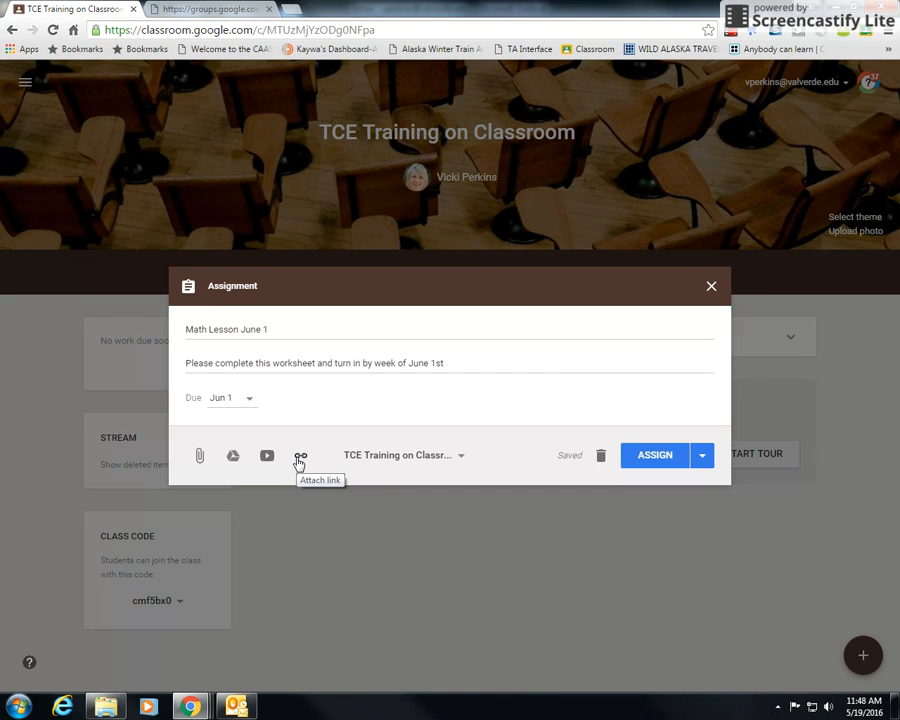
Attach the Google Slides file "TCE's Mission and Vision Statement" from the recent Google Drive files to the assignment.
{"action": "left_click", "coordinate": [233, 456]}
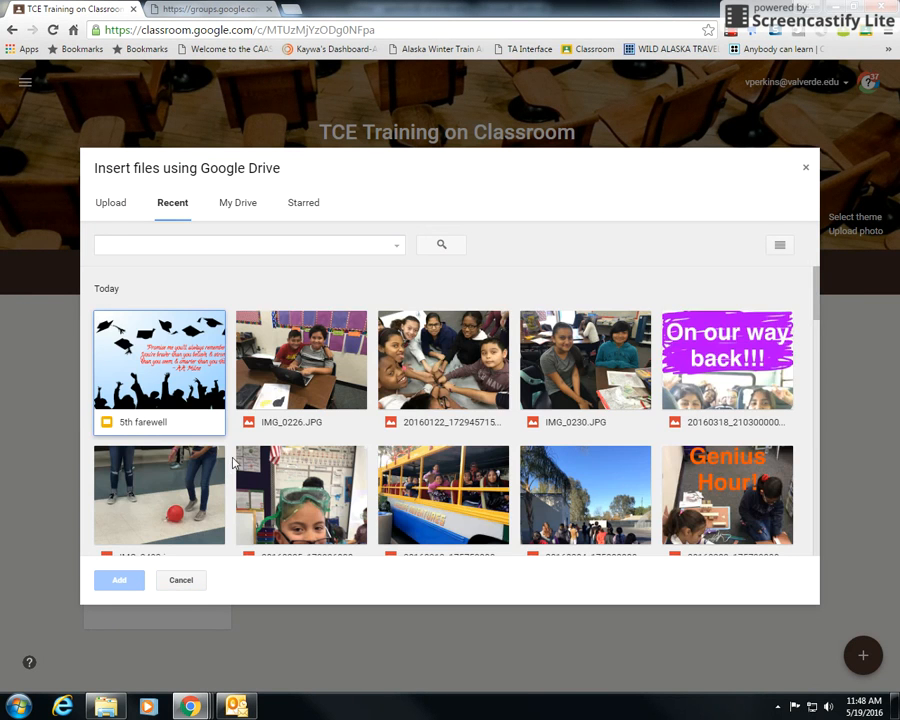
{"action": "scroll", "coordinate": [232, 467], "scroll_direction": "down", "scroll_amount": 3}
{"action": "scroll", "coordinate": [390, 426], "scroll_direction": "down", "scroll_amount": 10}
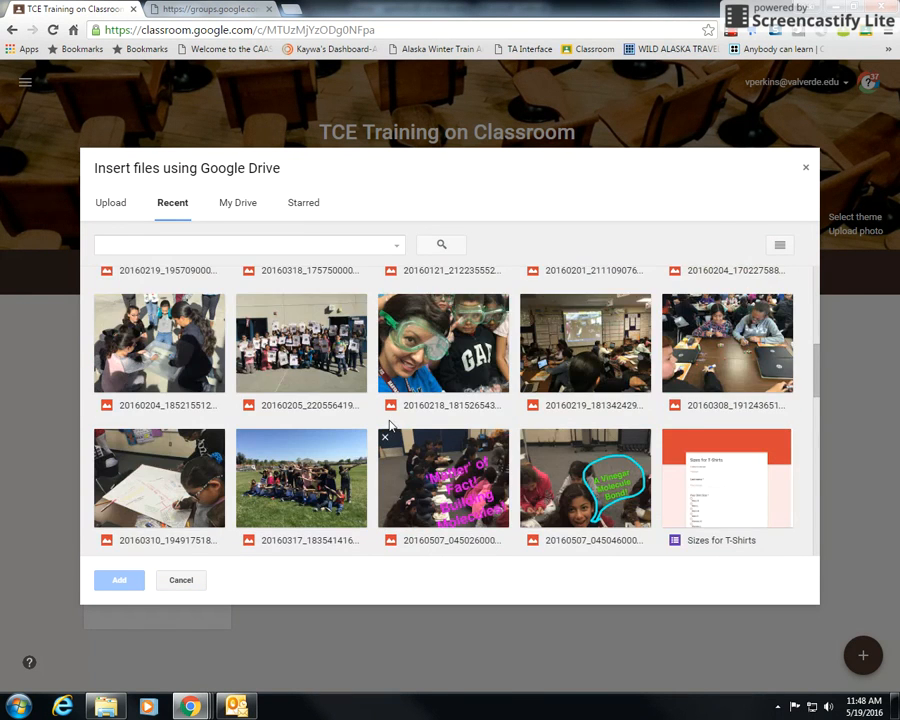
{"action": "scroll", "coordinate": [390, 426], "scroll_direction": "down", "scroll_amount": 5}
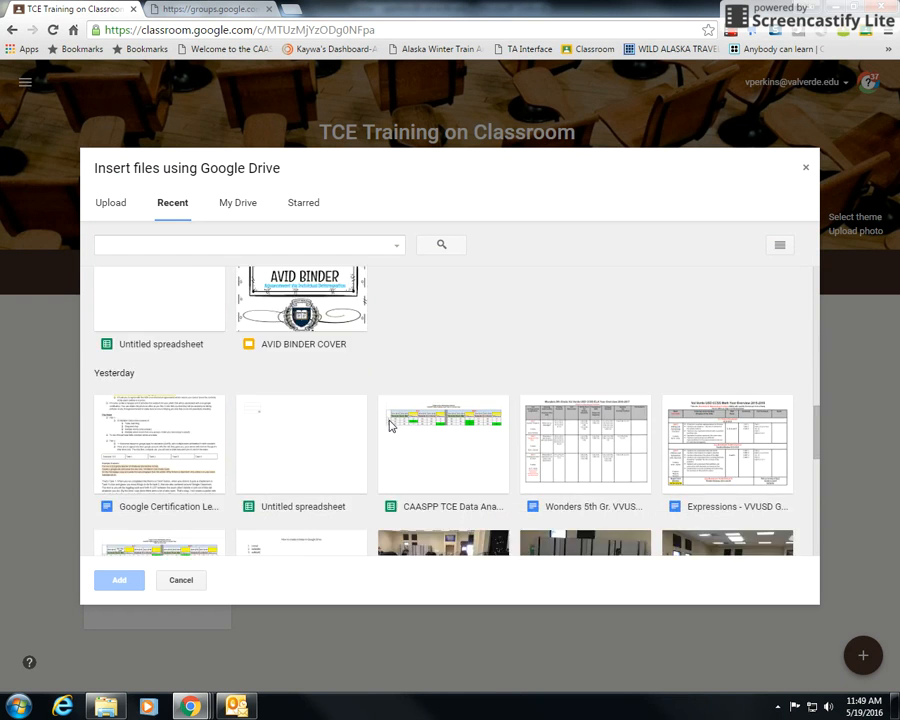
{"action": "scroll", "coordinate": [390, 426], "scroll_direction": "down", "scroll_amount": 10}
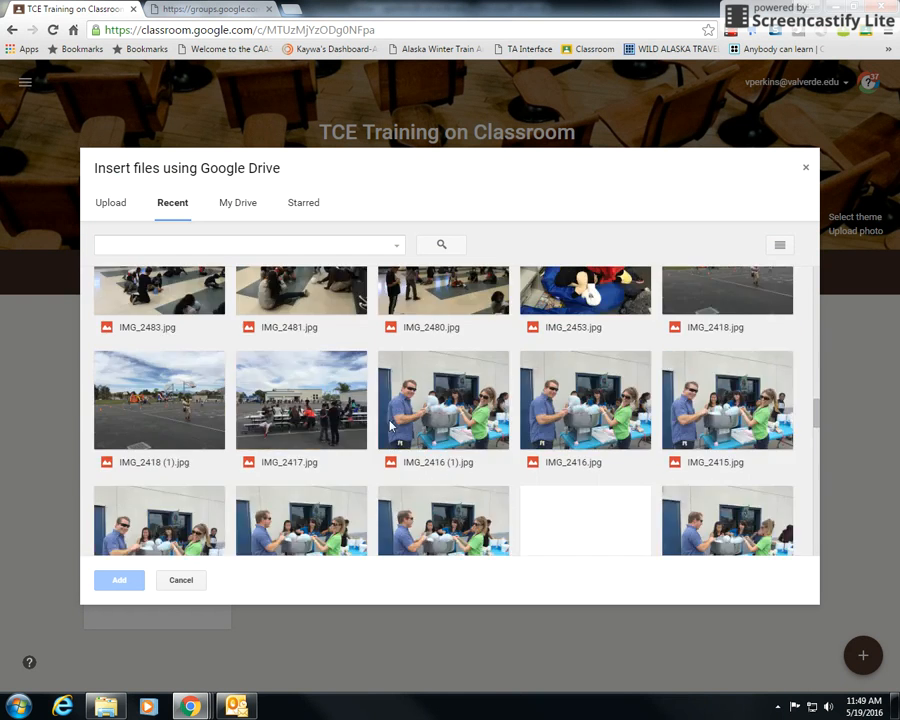
{"action": "scroll", "coordinate": [390, 426], "scroll_direction": "down", "scroll_amount": 10}
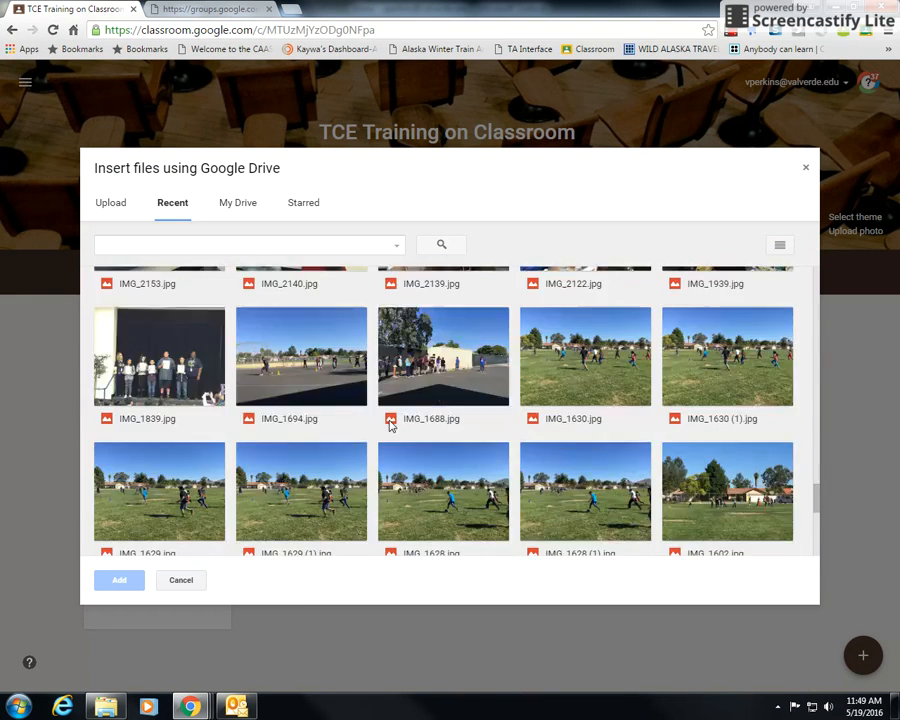
{"action": "scroll", "coordinate": [390, 426], "scroll_direction": "down", "scroll_amount": 5}
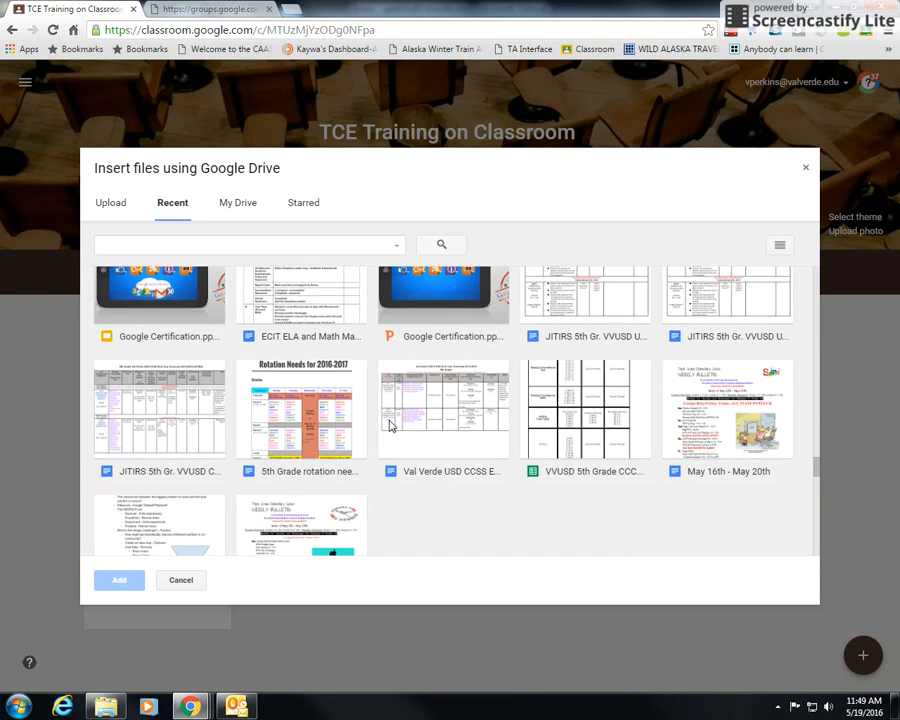
{"action": "scroll", "coordinate": [390, 426], "scroll_direction": "down", "scroll_amount": 2}
{"action": "scroll", "coordinate": [390, 426], "scroll_direction": "down", "scroll_amount": 3}
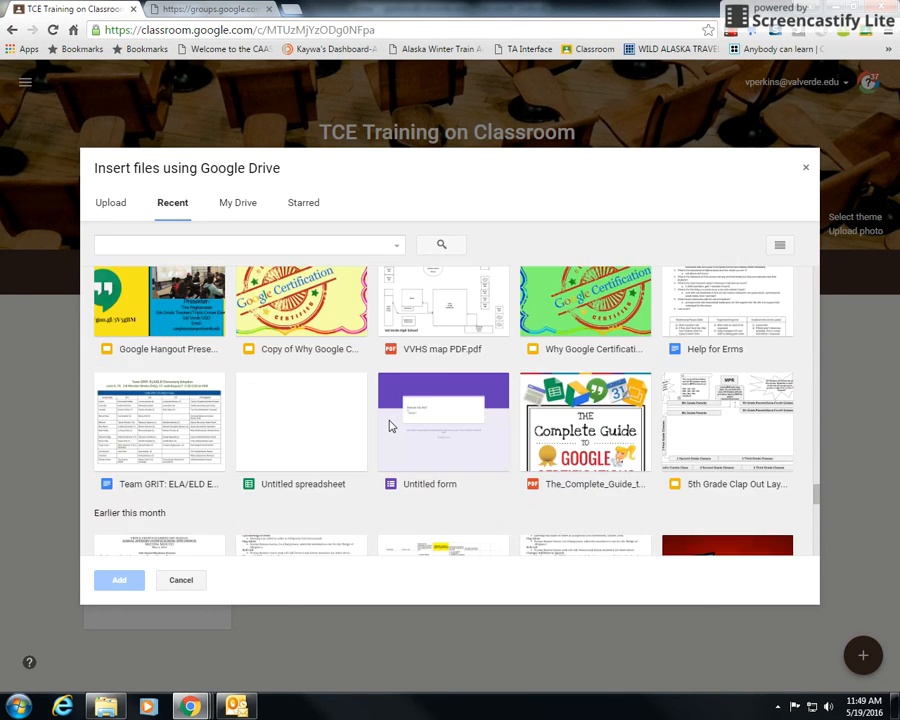
{"action": "scroll", "coordinate": [390, 426], "scroll_direction": "down", "scroll_amount": 6}
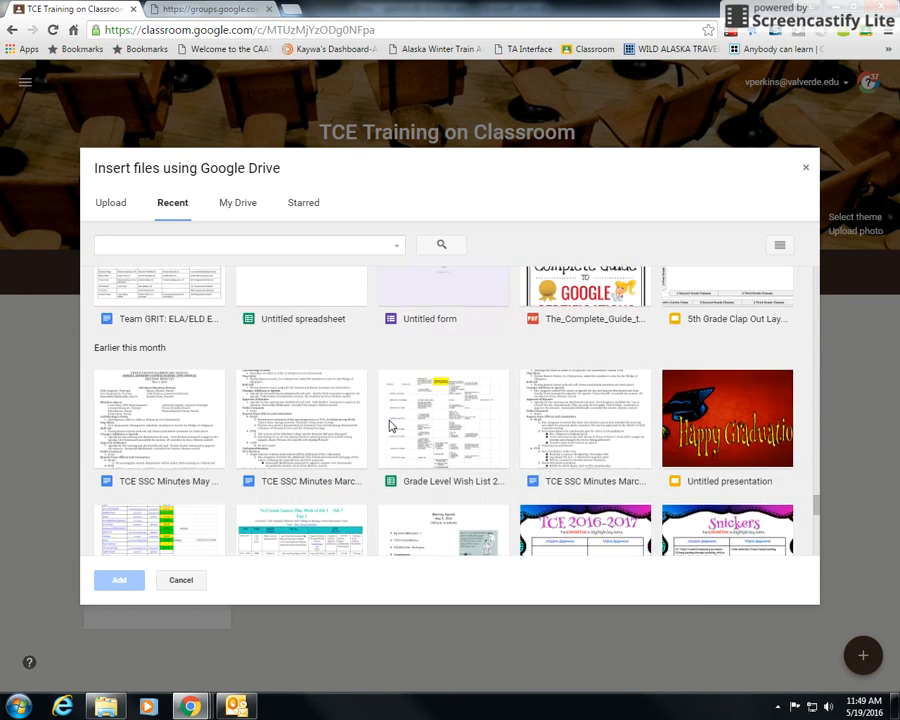
{"action": "scroll", "coordinate": [390, 426], "scroll_direction": "down", "scroll_amount": 1}
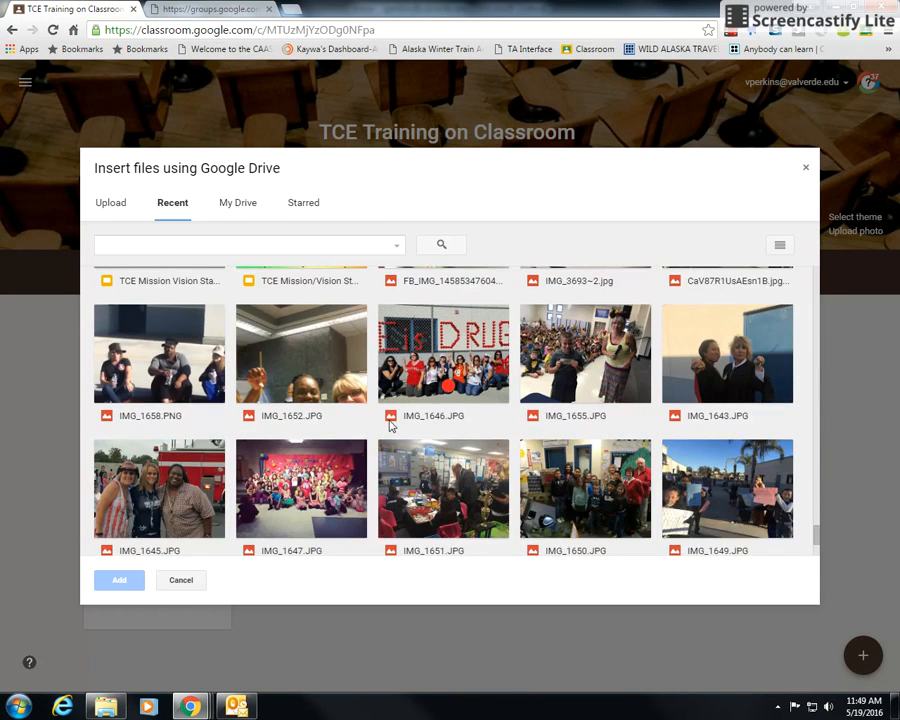
{"action": "scroll", "coordinate": [390, 426], "scroll_direction": "down", "scroll_amount": 8}
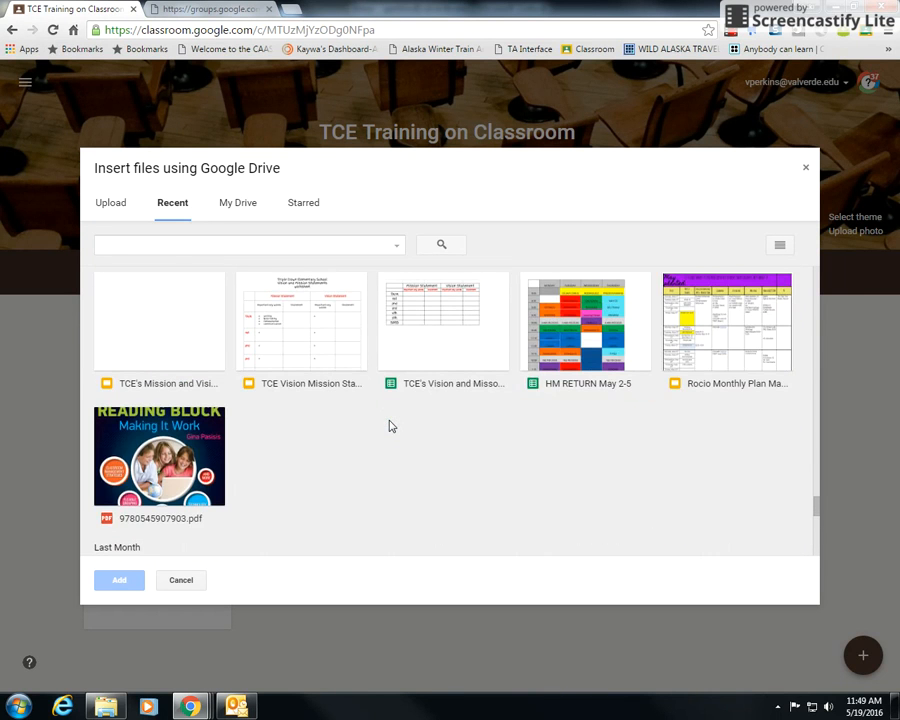
{"action": "scroll", "coordinate": [390, 426], "scroll_direction": "down", "scroll_amount": 3}
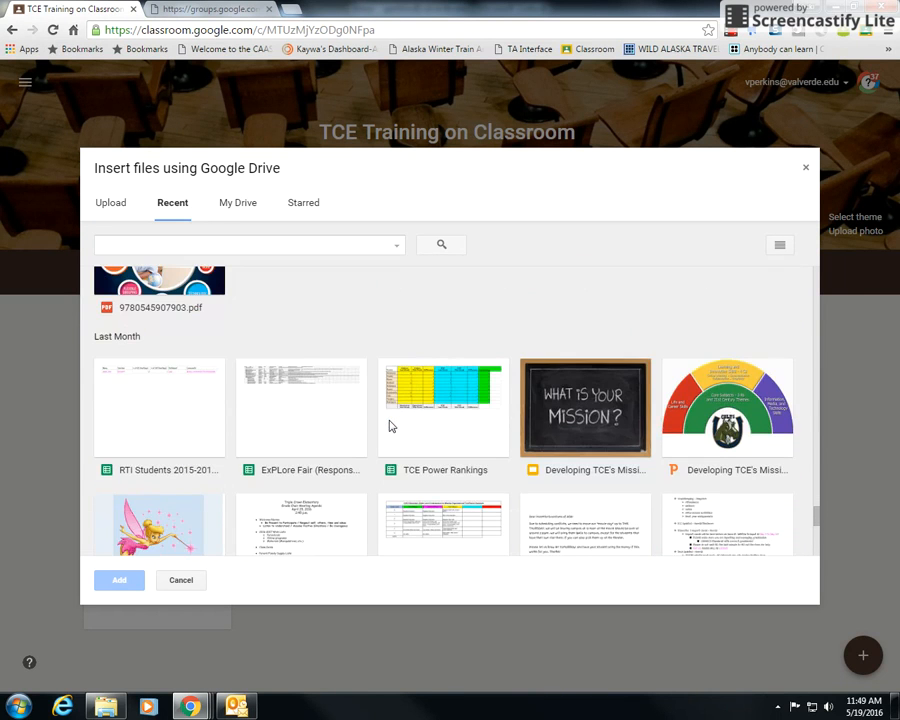
{"action": "scroll", "coordinate": [228, 414], "scroll_direction": "up", "scroll_amount": 1}
{"action": "scroll", "coordinate": [228, 414], "scroll_direction": "up", "scroll_amount": 2}
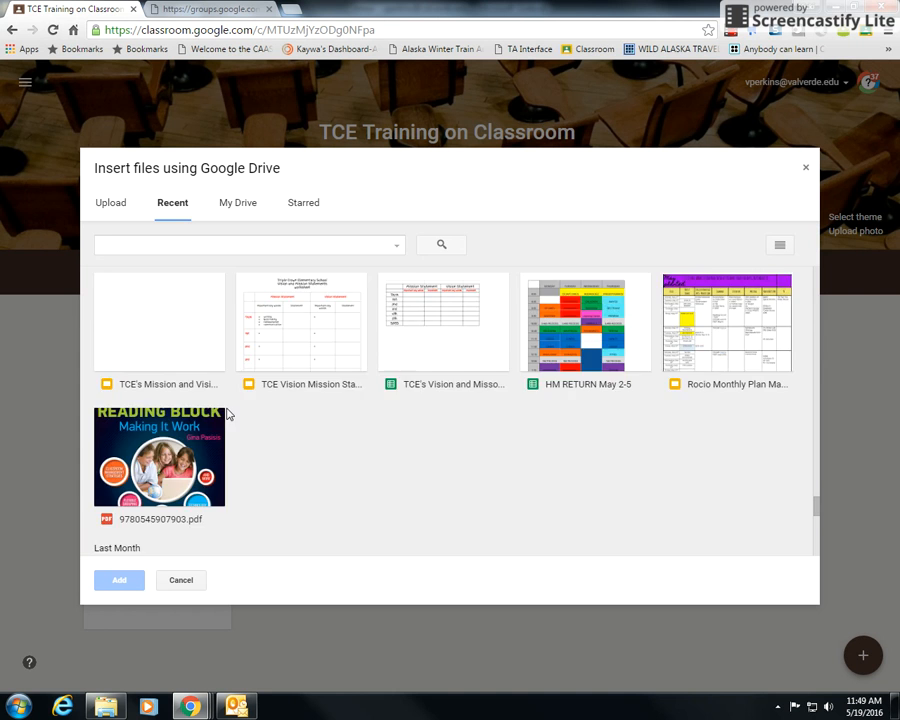
{"action": "scroll", "coordinate": [158, 334], "scroll_direction": "up", "scroll_amount": 2}
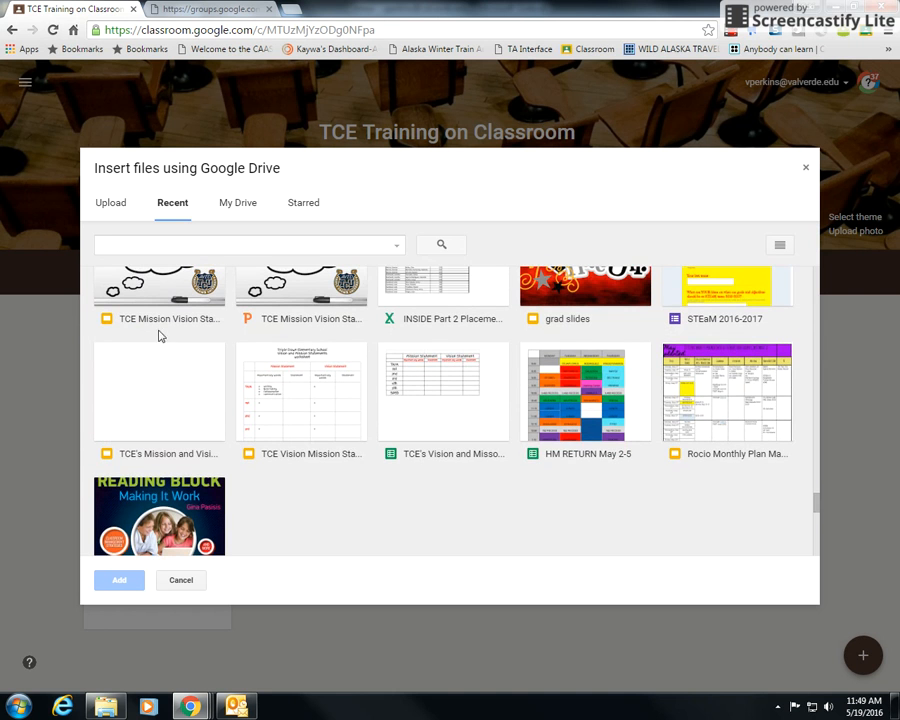
{"action": "left_click", "coordinate": [159, 406]}
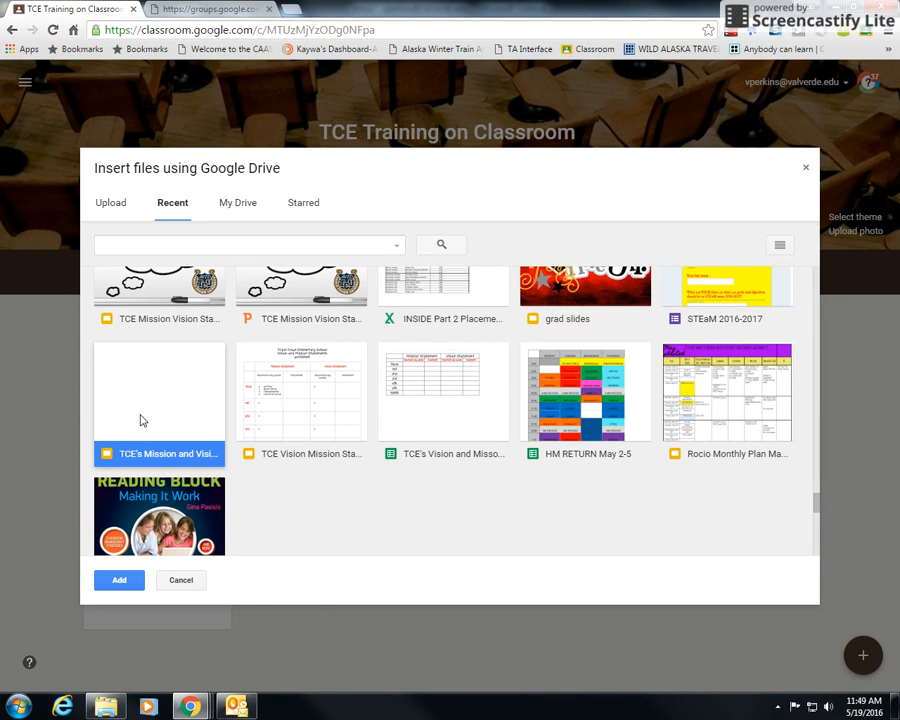
{"action": "left_click", "coordinate": [120, 583]}
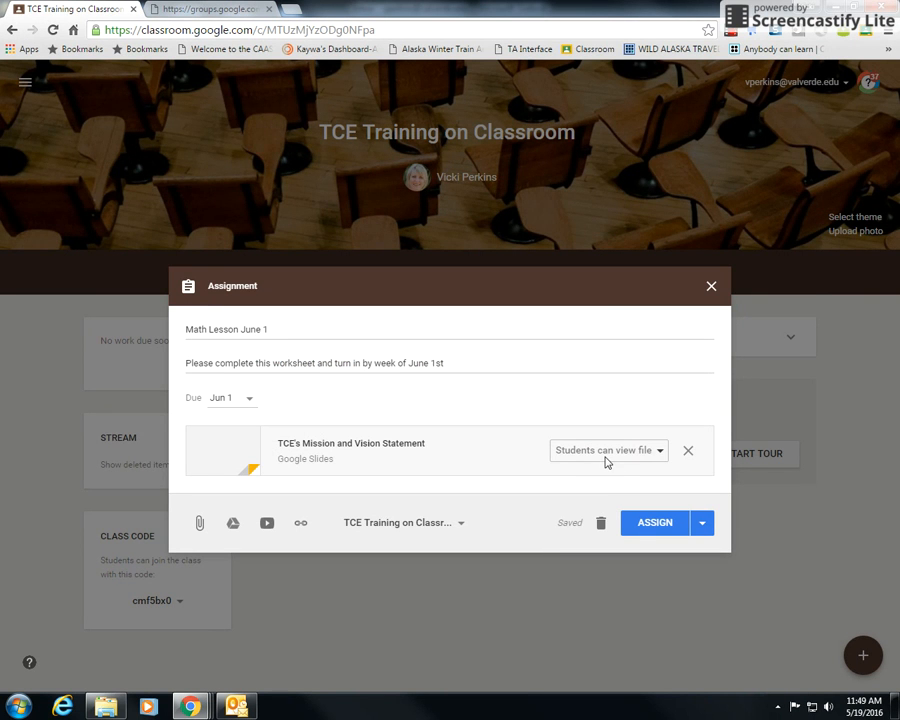
Set the attached Slides file to "Make a copy for each student" and close the assignment without assigning it.
{"action": "left_click", "coordinate": [660, 452]}
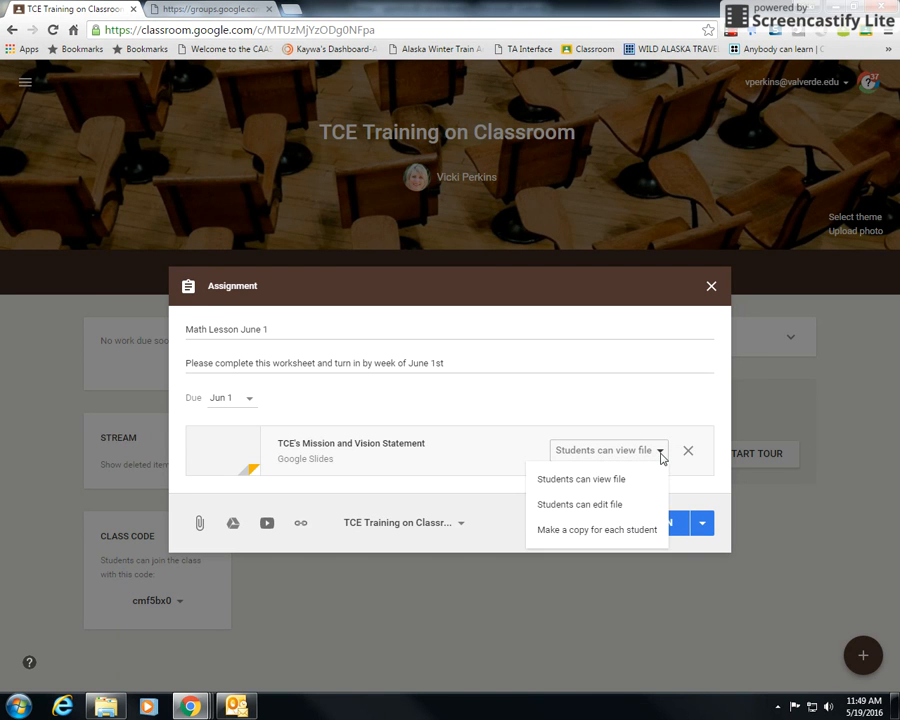
{"action": "left_click", "coordinate": [613, 541]}
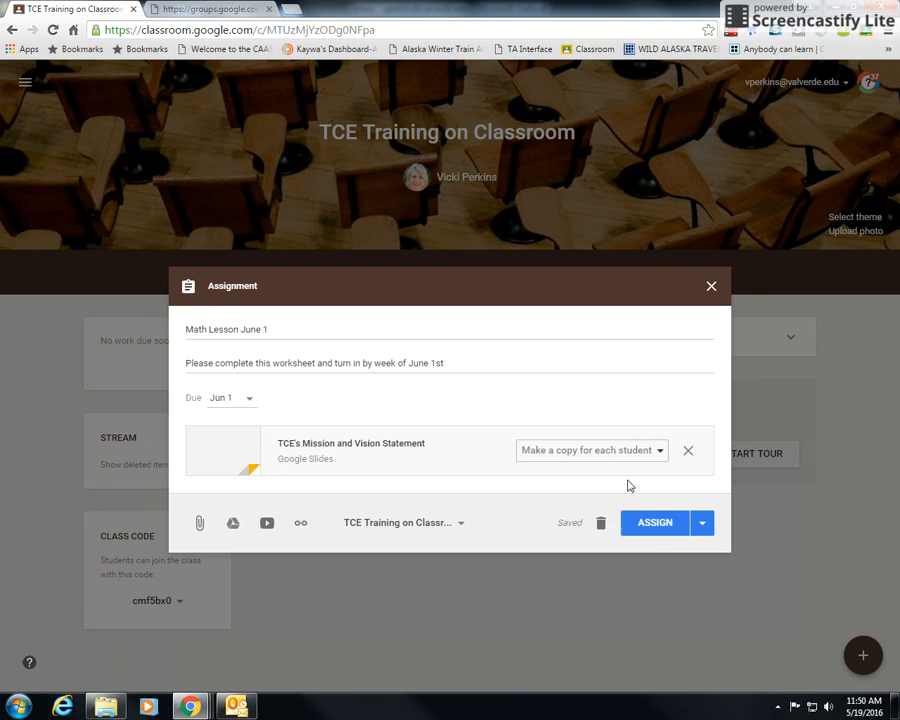
{"action": "left_click", "coordinate": [711, 286]}
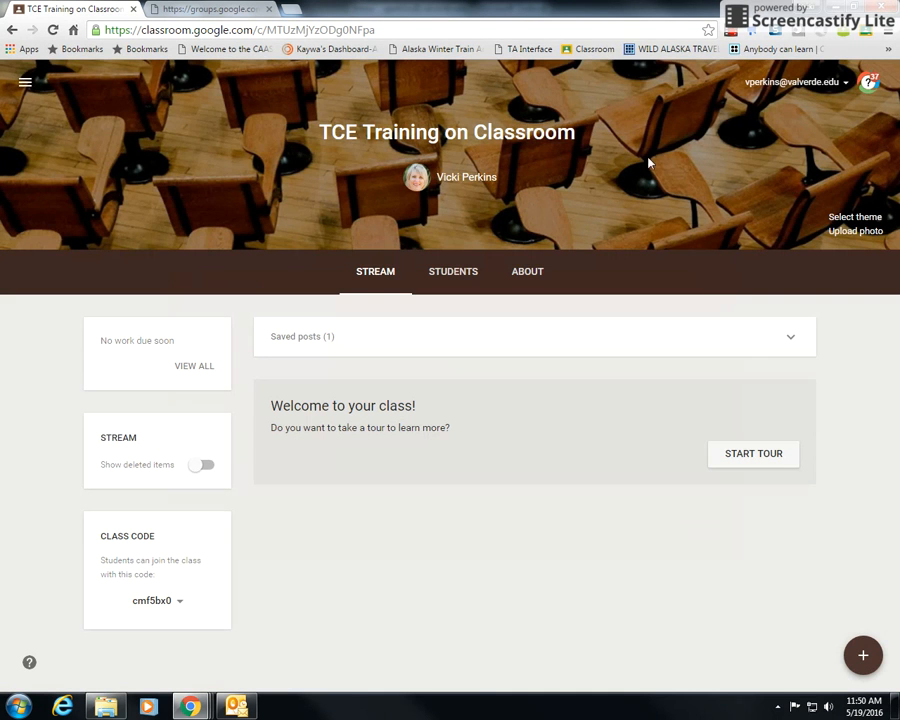